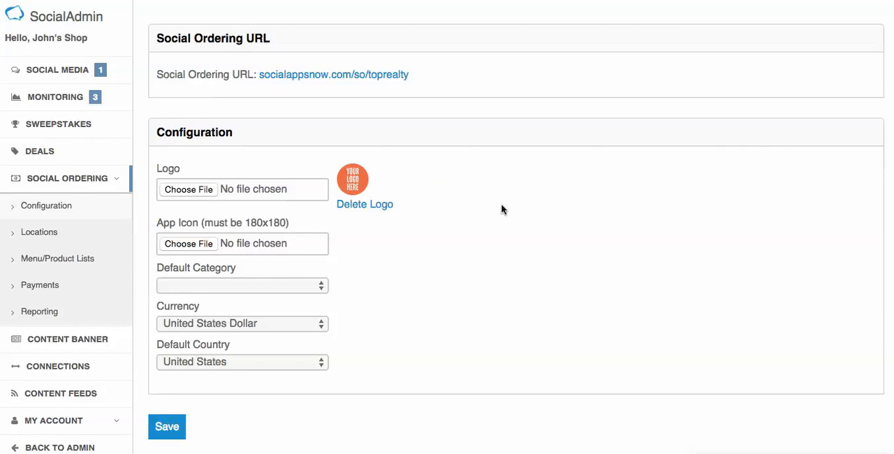
Step: Examine the Social Ordering configuration, from the logo, category, currency and country fields to the design colors
{"action": "scroll", "coordinate": [489, 214], "scroll_direction": "down", "scroll_amount": 1}
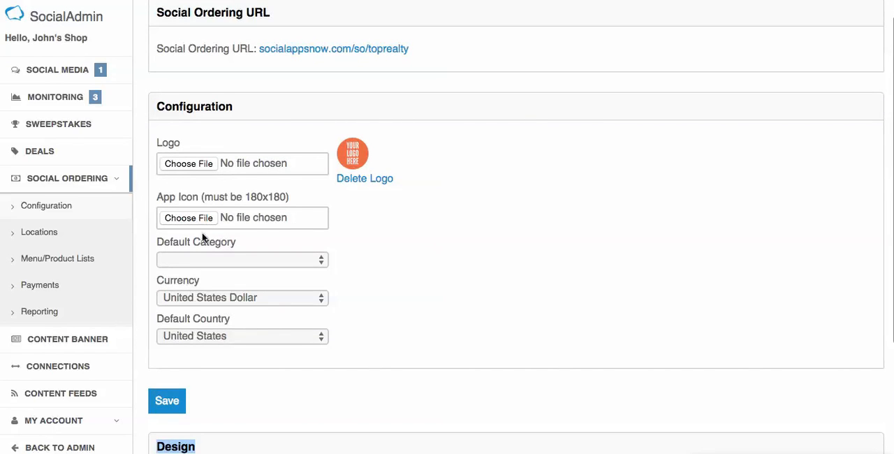
{"action": "scroll", "coordinate": [200, 236], "scroll_direction": "down", "scroll_amount": 2}
{"action": "scroll", "coordinate": [415, 248], "scroll_direction": "up", "scroll_amount": 3}
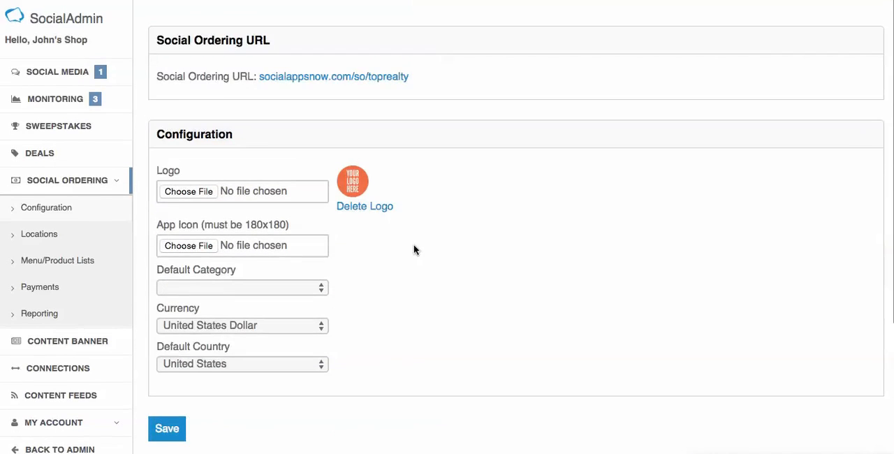
{"action": "scroll", "coordinate": [434, 257], "scroll_direction": "down", "scroll_amount": 3}
{"action": "scroll", "coordinate": [434, 257], "scroll_direction": "up", "scroll_amount": 1}
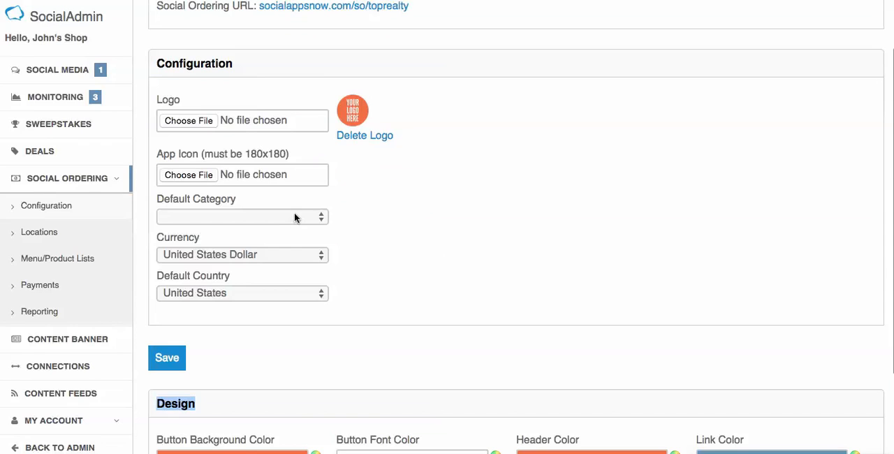
{"action": "scroll", "coordinate": [349, 219], "scroll_direction": "down", "scroll_amount": 2}
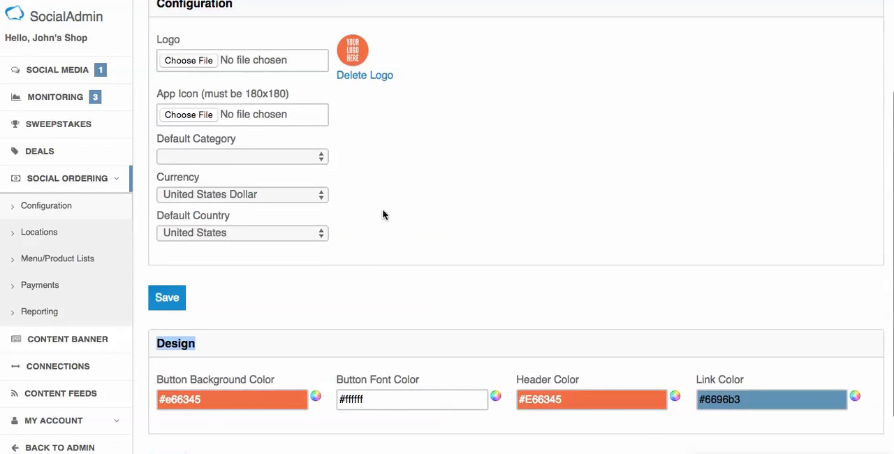
{"action": "scroll", "coordinate": [360, 266], "scroll_direction": "down", "scroll_amount": 2}
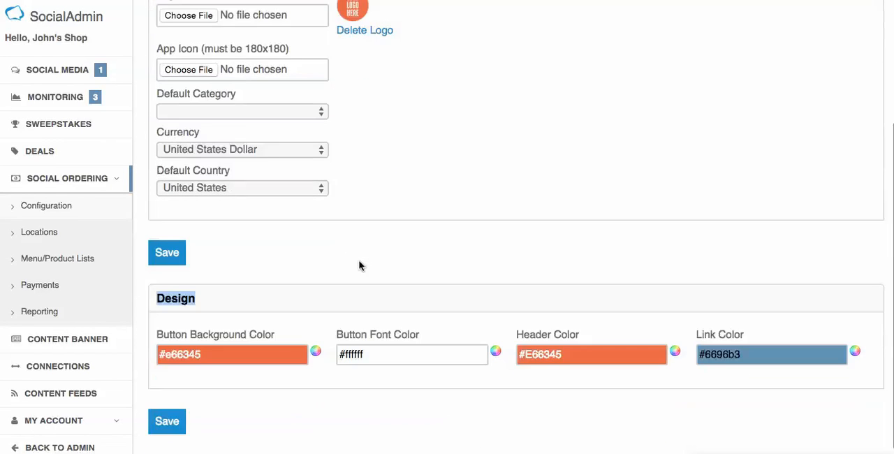
{"action": "scroll", "coordinate": [360, 265], "scroll_direction": "down", "scroll_amount": 1}
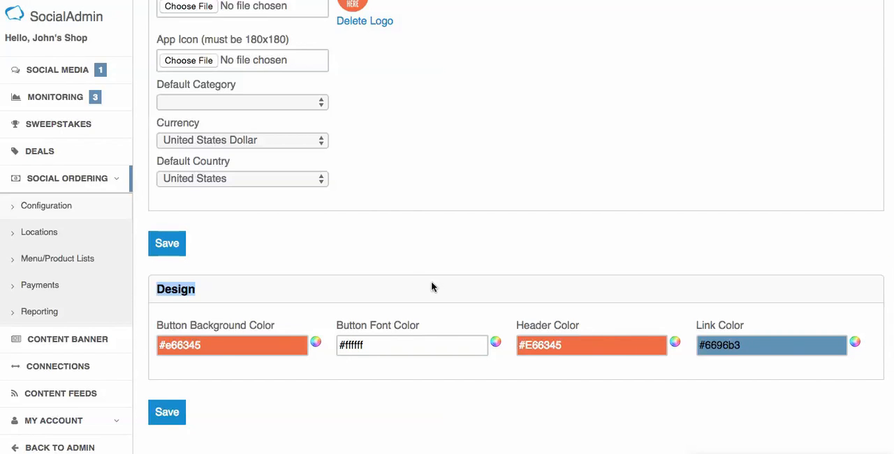
{"action": "scroll", "coordinate": [432, 287], "scroll_direction": "up", "scroll_amount": 6}
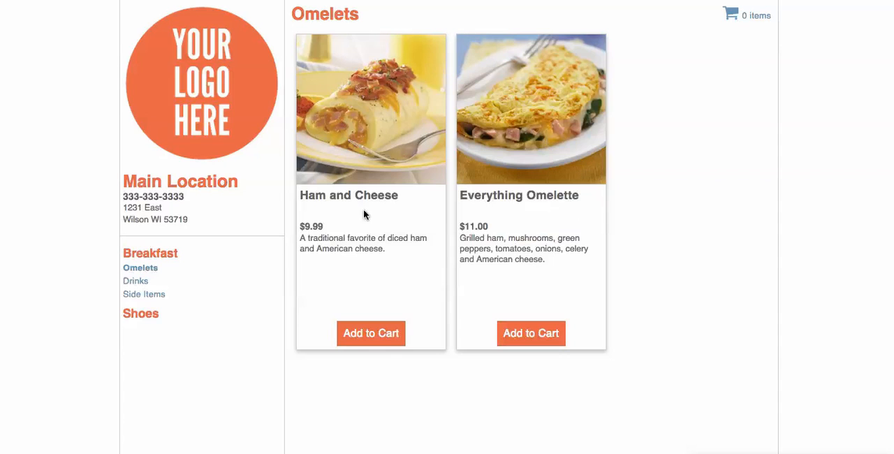
Step: Browse the storefront's Men's shoes and Breakfast omelets, and open the order options for the Ham and Cheese omelet
{"action": "left_click", "coordinate": [153, 318]}
{"action": "left_click", "coordinate": [136, 329]}
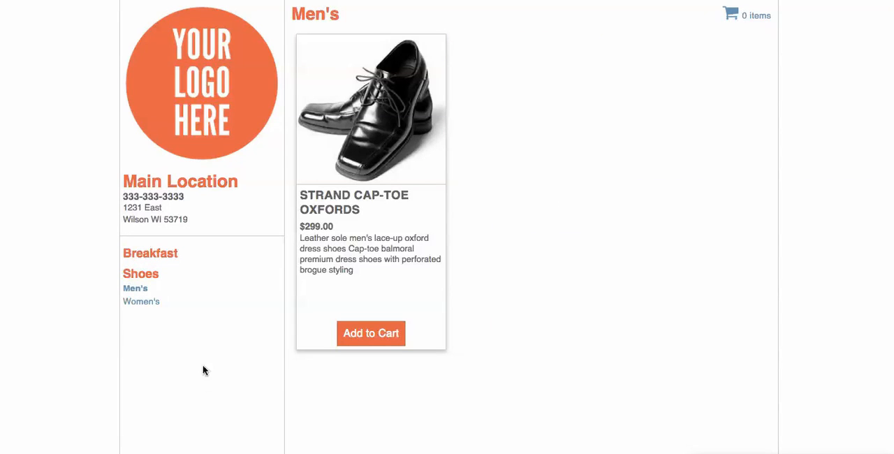
{"action": "left_click", "coordinate": [155, 255]}
{"action": "left_click", "coordinate": [140, 269]}
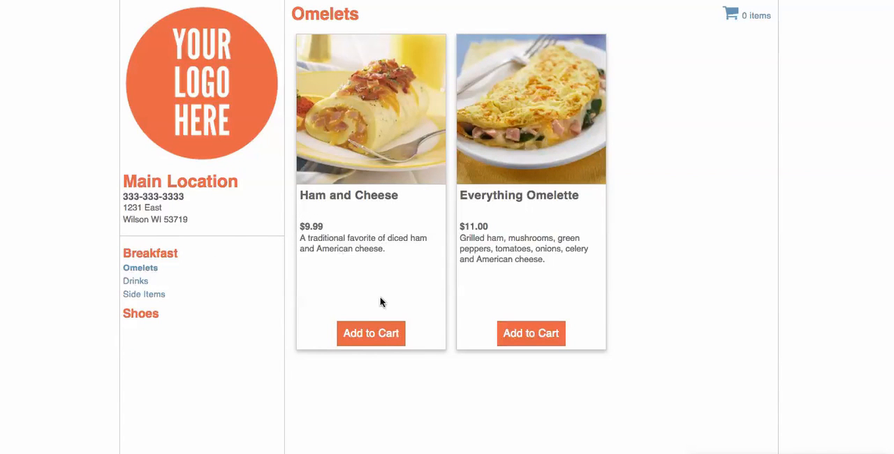
{"action": "left_click", "coordinate": [380, 338]}
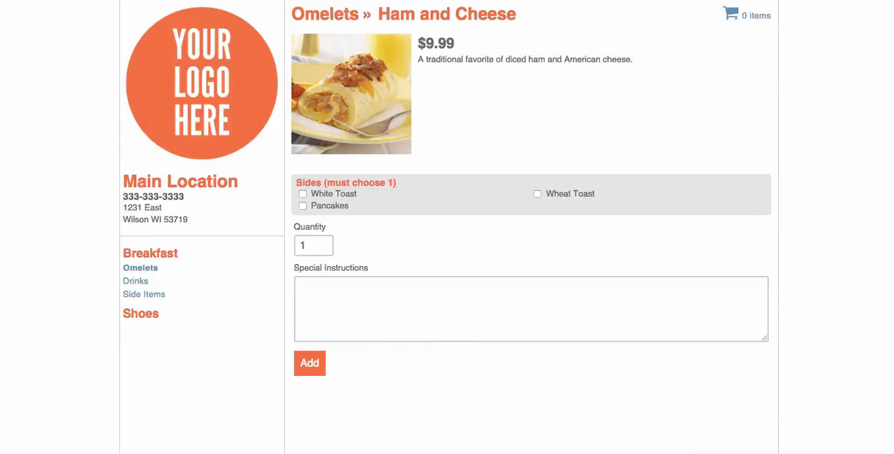
Step: View the order options for the Strand Cap-Toe Oxfords in Men's shoes and return to the product list
{"action": "left_click", "coordinate": [154, 318]}
{"action": "left_click", "coordinate": [272, 330]}
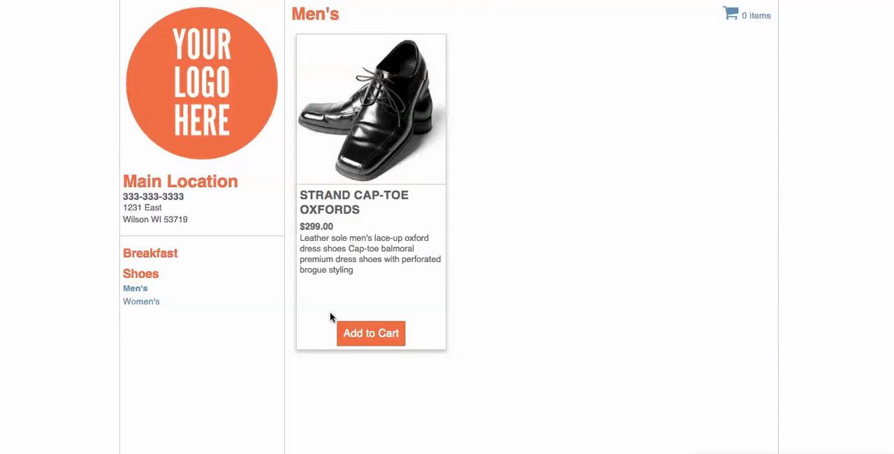
{"action": "left_click", "coordinate": [371, 334]}
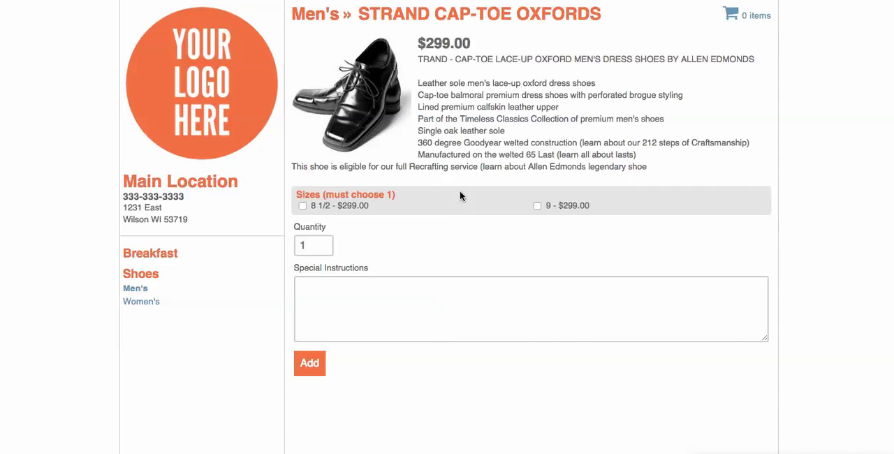
{"action": "key", "text": "super+["}
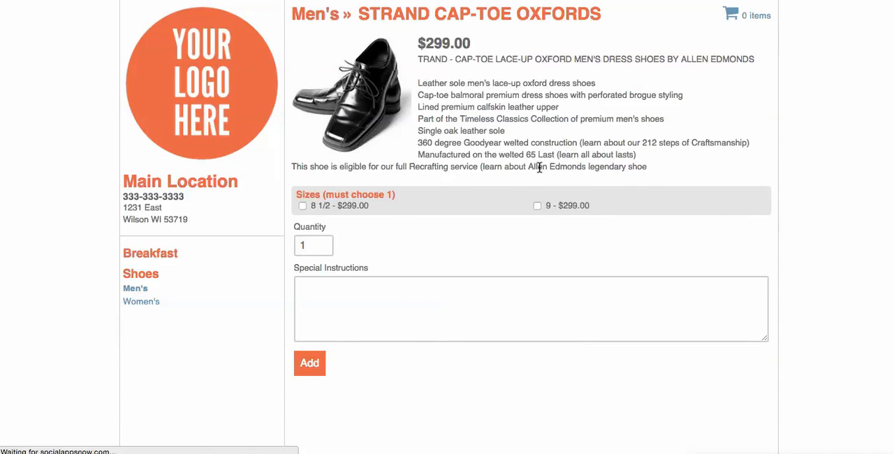
{"action": "key", "text": "super+["}
{"action": "key", "text": "super+]"}
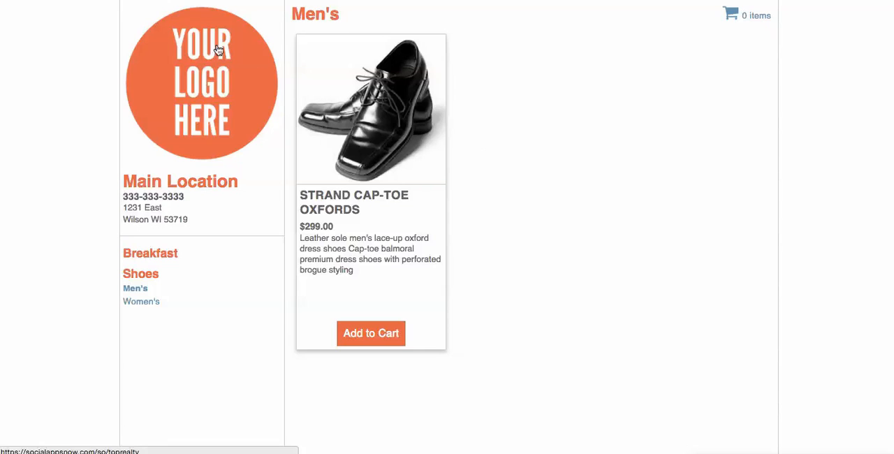
Step: Check the Social Ordering configuration page, return to the storefront and show the Breakfast omelets
{"action": "left_click", "coordinate": [210, 0]}
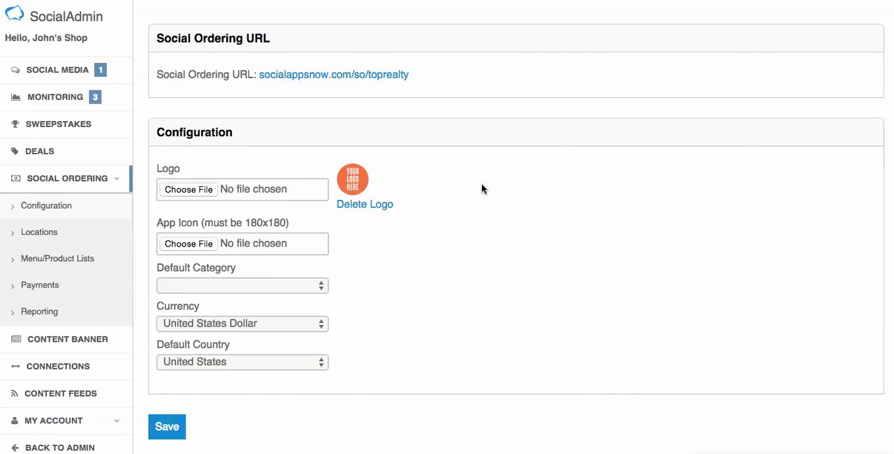
{"action": "left_click", "coordinate": [329, 0]}
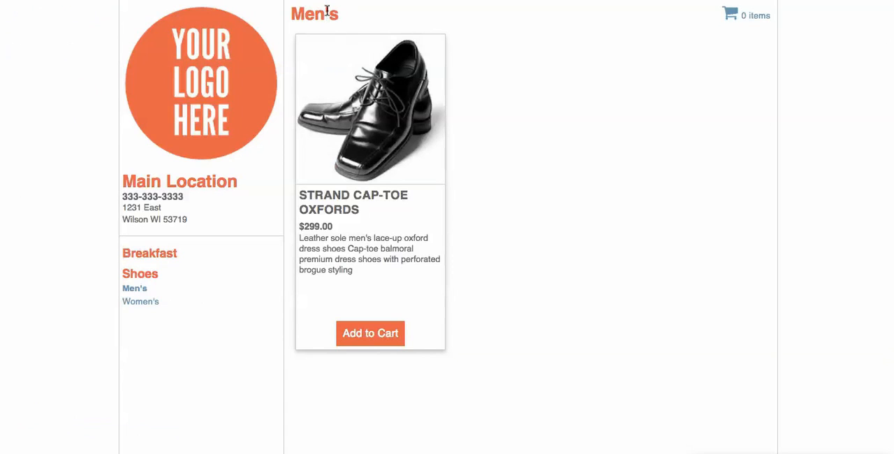
{"action": "left_click", "coordinate": [167, 255]}
{"action": "left_click", "coordinate": [145, 269]}
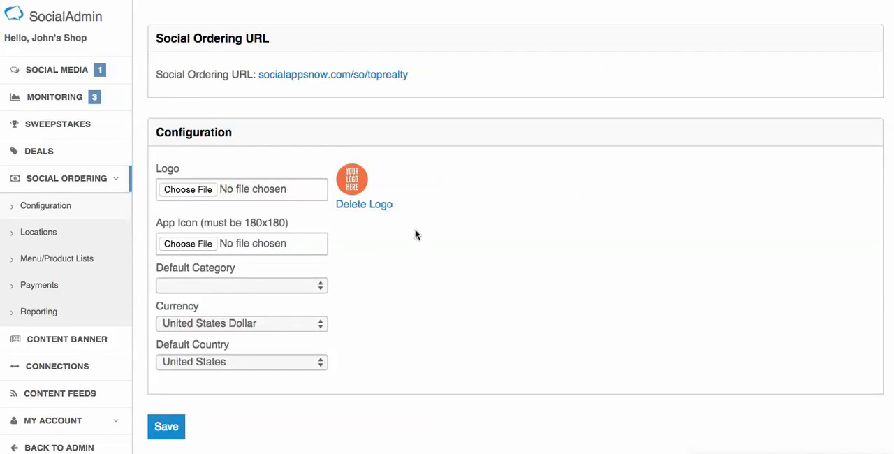
Step: Compare the design color settings with the storefront, collapsing and expanding its Breakfast category
{"action": "scroll", "coordinate": [415, 234], "scroll_direction": "down", "scroll_amount": 2}
{"action": "scroll", "coordinate": [384, 248], "scroll_direction": "down", "scroll_amount": 3}
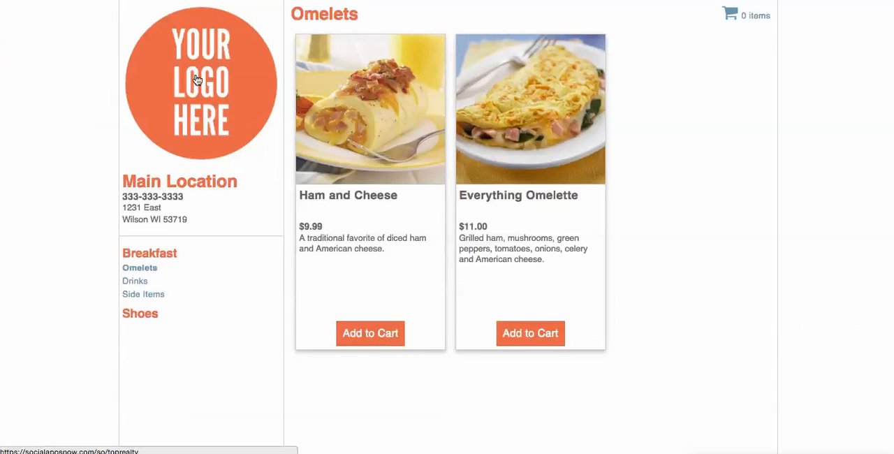
{"action": "left_click", "coordinate": [165, 257]}
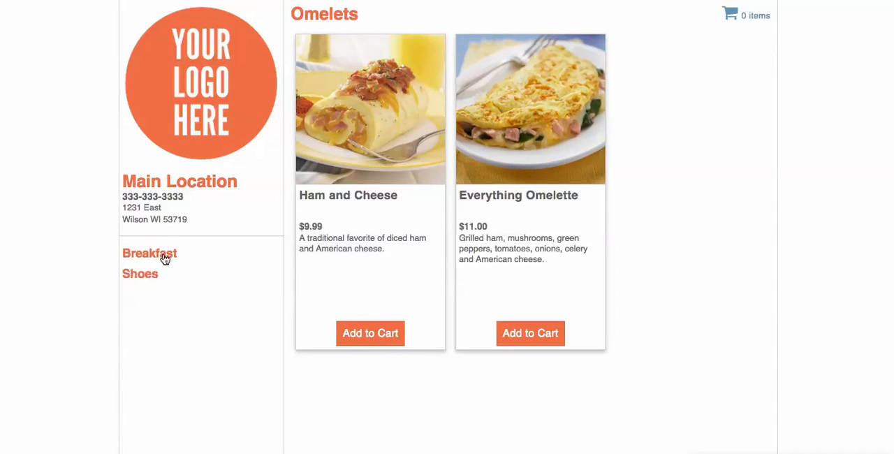
{"action": "left_click", "coordinate": [165, 259]}
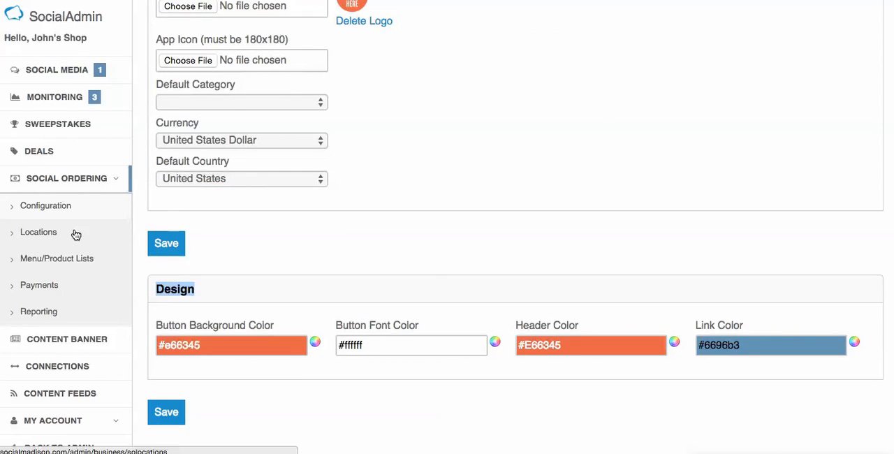
{"action": "scroll", "coordinate": [267, 254], "scroll_direction": "up", "scroll_amount": 3}
{"action": "scroll", "coordinate": [417, 169], "scroll_direction": "down", "scroll_amount": 3}
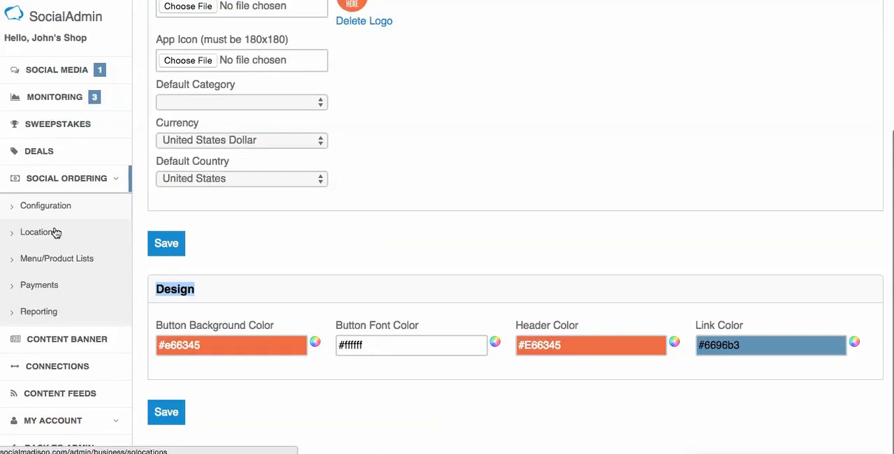
Step: Open the Main Location for editing from the Social Ordering locations list
{"action": "left_click", "coordinate": [56, 233]}
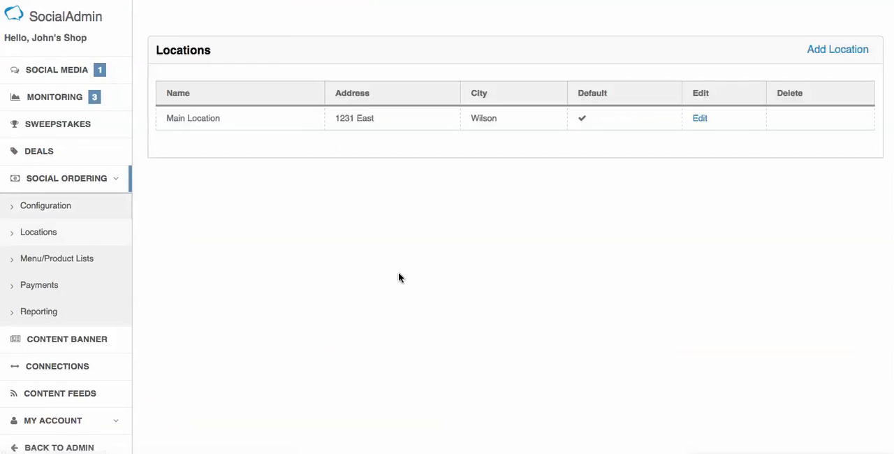
{"action": "left_click", "coordinate": [698, 119]}
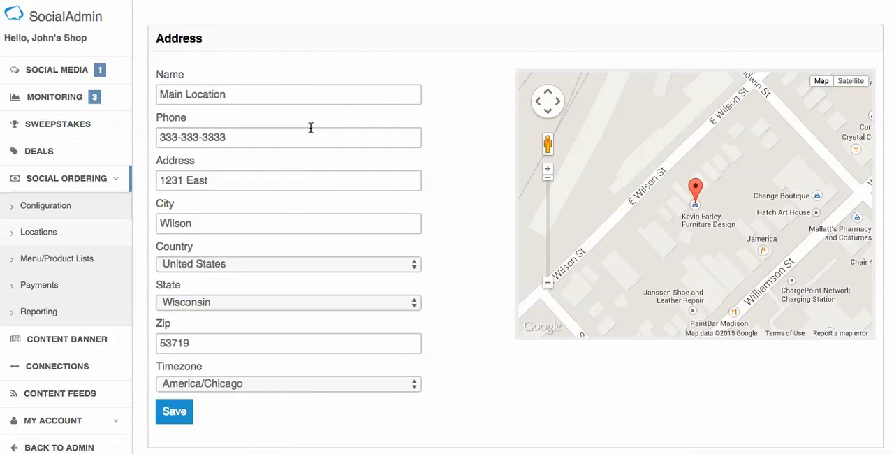
{"action": "mouse_move", "coordinate": [693, 192]}
{"action": "left_mouse_down"}
{"action": "mouse_move", "coordinate": [681, 188]}
{"action": "mouse_move", "coordinate": [694, 193]}
{"action": "left_mouse_up"}
Step: Examine the Main Location's address, takeout and delivery settings, hours, customer messages and order notification fields
{"action": "scroll", "coordinate": [446, 195], "scroll_direction": "down", "scroll_amount": 2}
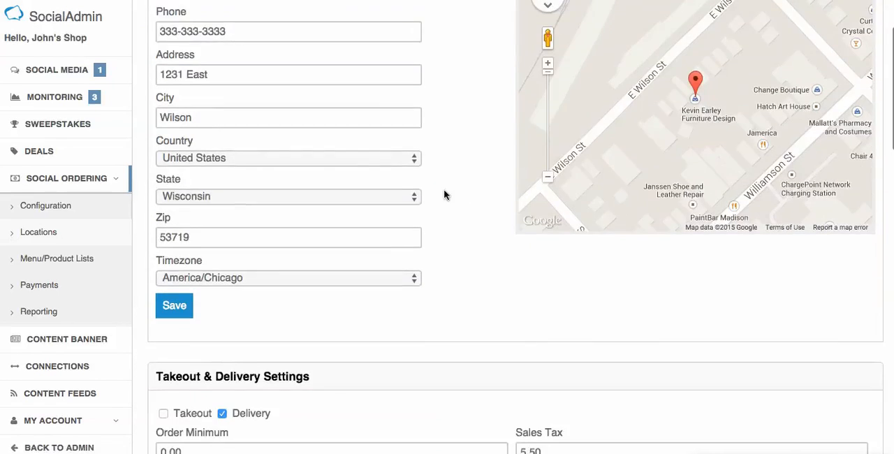
{"action": "scroll", "coordinate": [444, 195], "scroll_direction": "down", "scroll_amount": 5}
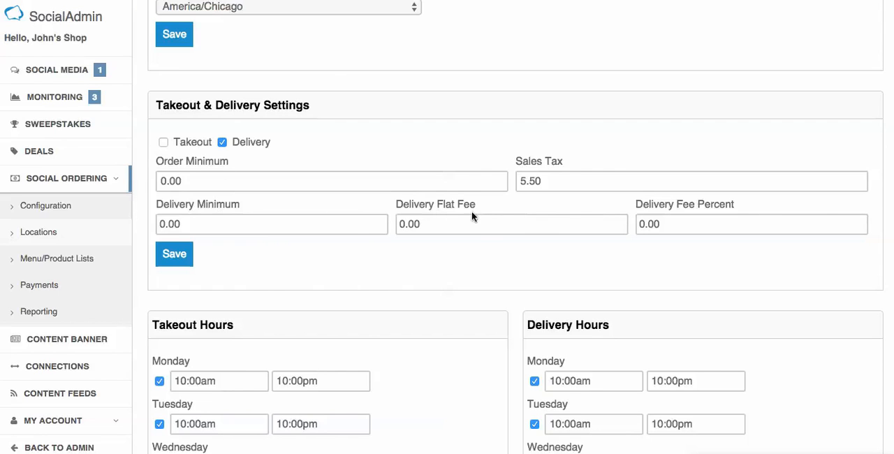
{"action": "scroll", "coordinate": [579, 180], "scroll_direction": "down", "scroll_amount": 3}
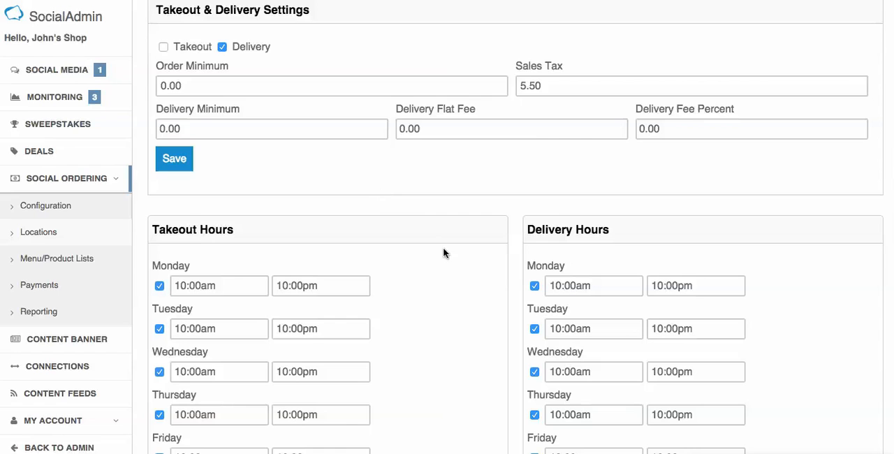
{"action": "scroll", "coordinate": [443, 260], "scroll_direction": "down", "scroll_amount": 6}
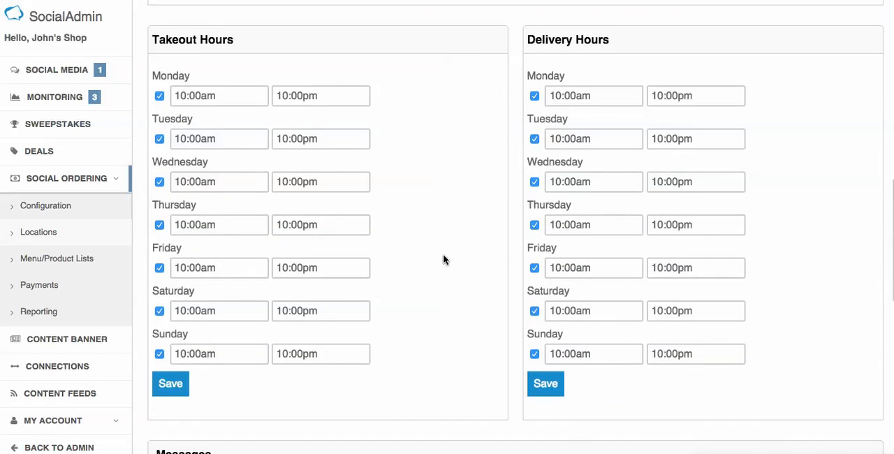
{"action": "scroll", "coordinate": [444, 260], "scroll_direction": "up", "scroll_amount": 1}
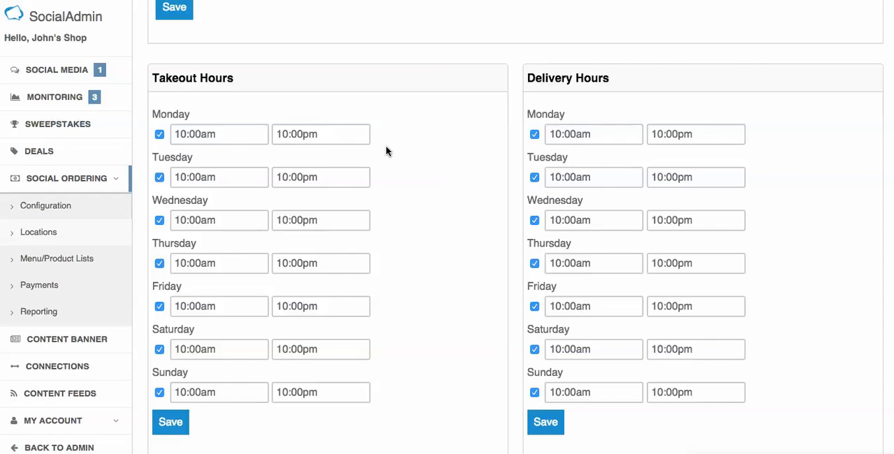
{"action": "scroll", "coordinate": [433, 190], "scroll_direction": "down", "scroll_amount": 5}
{"action": "scroll", "coordinate": [434, 188], "scroll_direction": "down", "scroll_amount": 7}
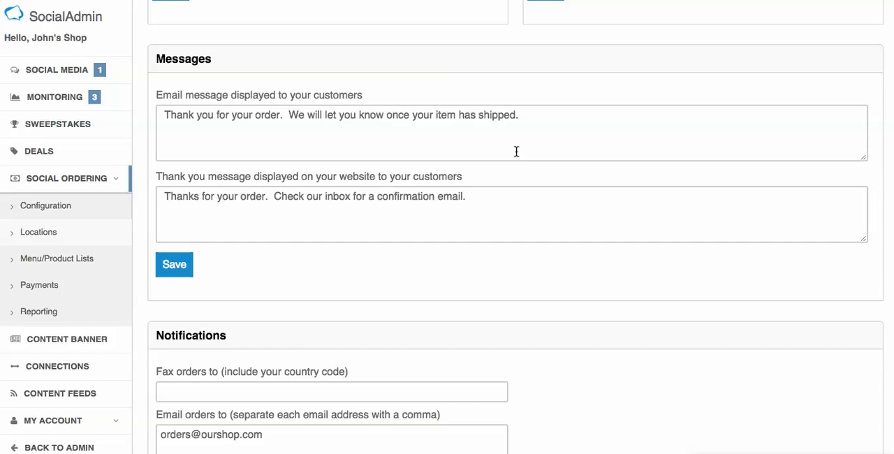
{"action": "scroll", "coordinate": [481, 205], "scroll_direction": "down", "scroll_amount": 4}
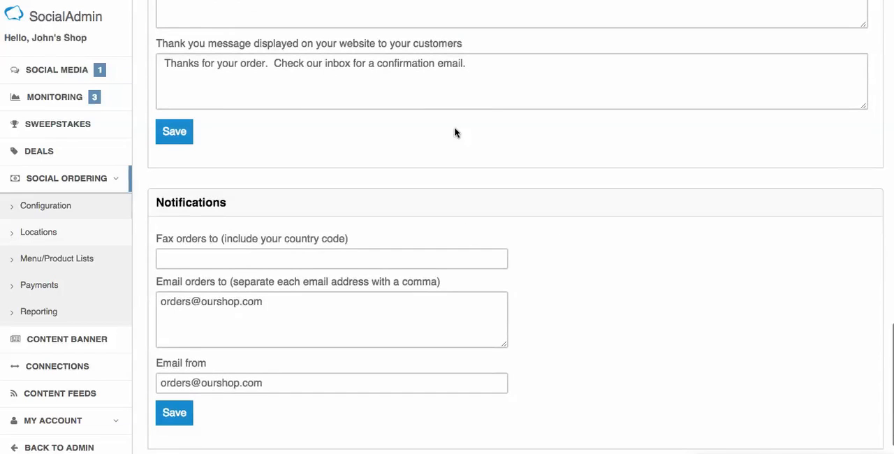
{"action": "scroll", "coordinate": [502, 114], "scroll_direction": "up", "scroll_amount": 1}
{"action": "scroll", "coordinate": [502, 113], "scroll_direction": "down", "scroll_amount": 2}
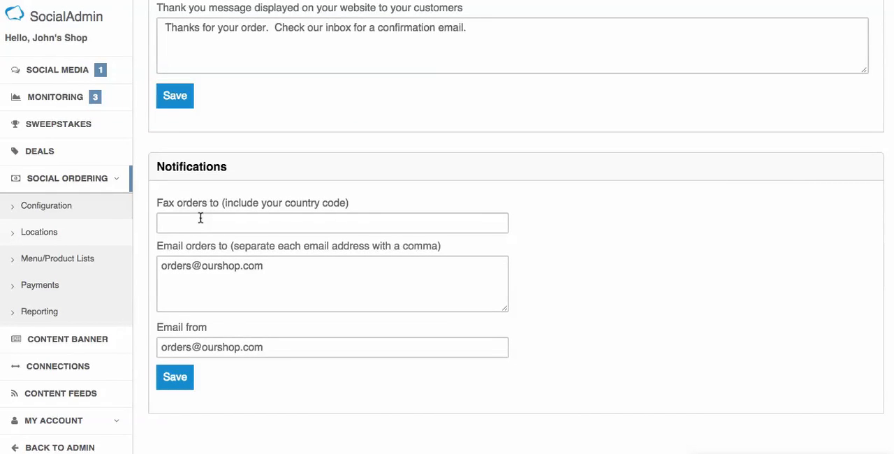
{"action": "scroll", "coordinate": [197, 218], "scroll_direction": "up", "scroll_amount": 1}
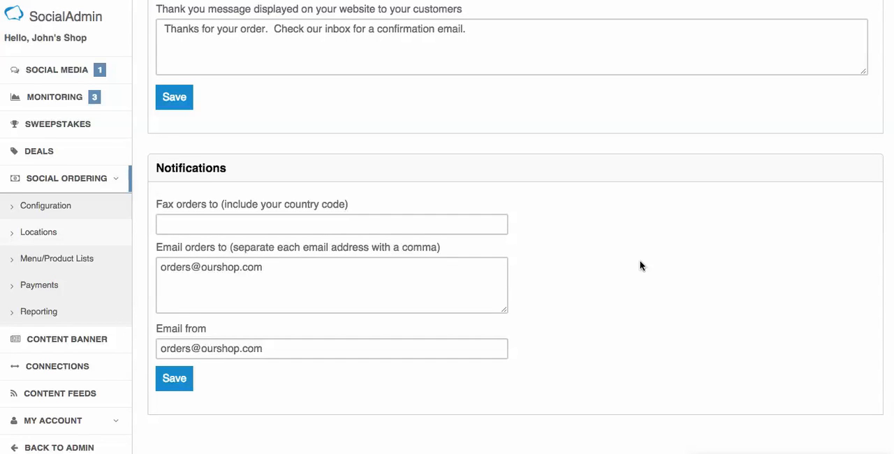
Step: Highlight the e-mail address that receives orders in the notifications, and go back to the takeout and delivery settings
{"action": "left_click_drag", "start_coordinate": [296, 268], "coordinate": [158, 267]}
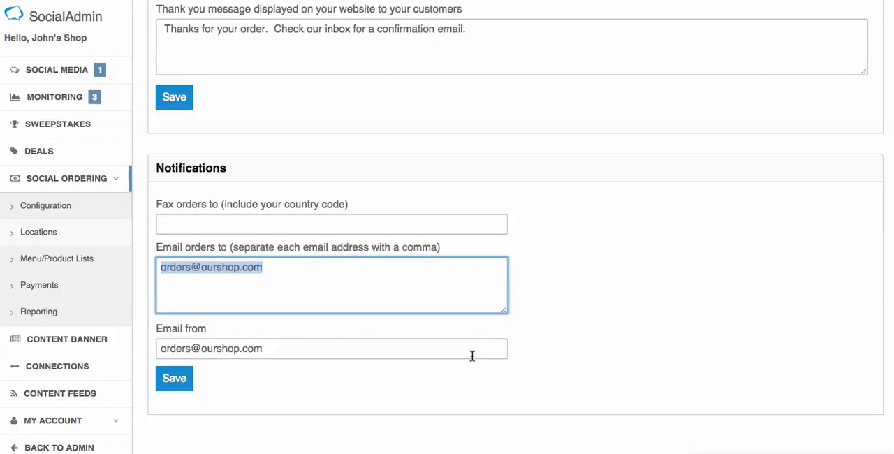
{"action": "scroll", "coordinate": [584, 344], "scroll_direction": "up", "scroll_amount": 5}
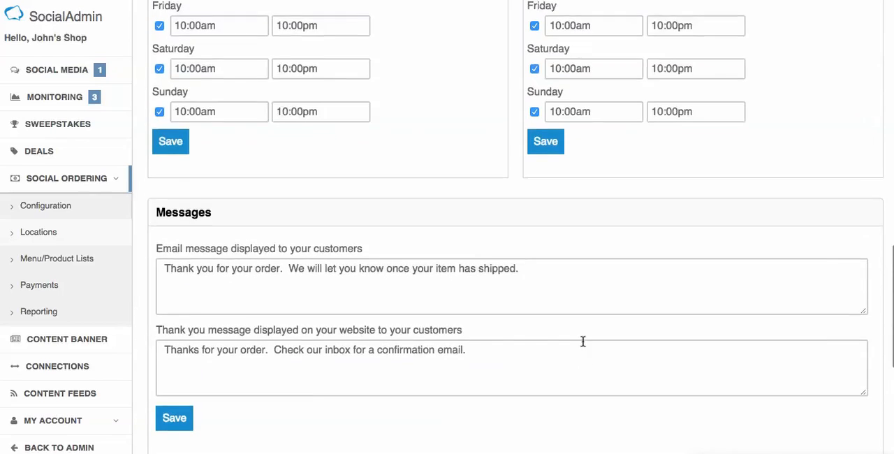
{"action": "scroll", "coordinate": [319, 253], "scroll_direction": "up", "scroll_amount": 8}
{"action": "scroll", "coordinate": [328, 133], "scroll_direction": "up", "scroll_amount": 4}
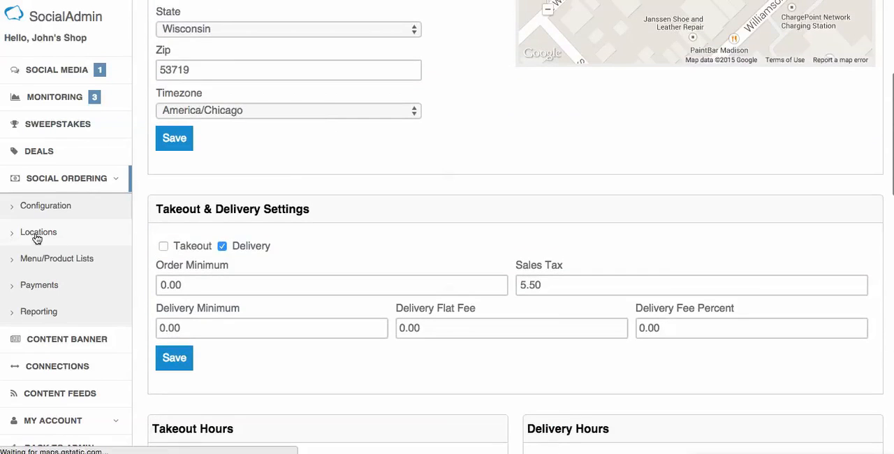
Step: Open the menu and product lists by way of the locations list, and look through the Breakfast categories
{"action": "left_click", "coordinate": [37, 237]}
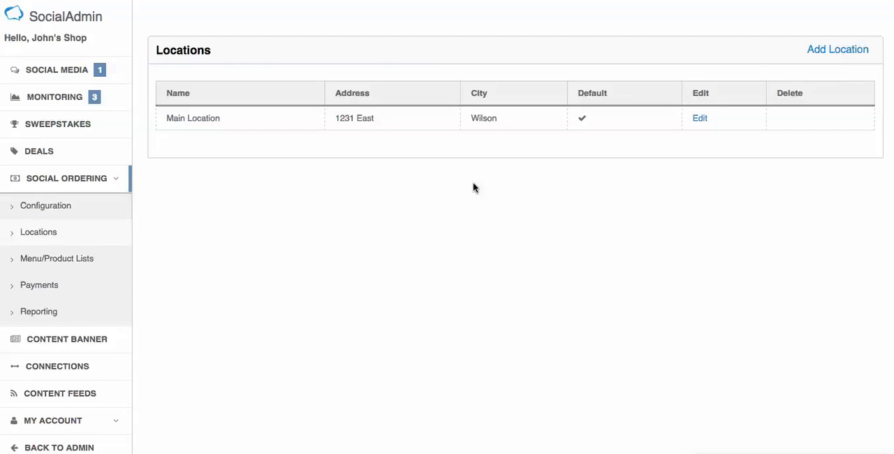
{"action": "left_click", "coordinate": [69, 260]}
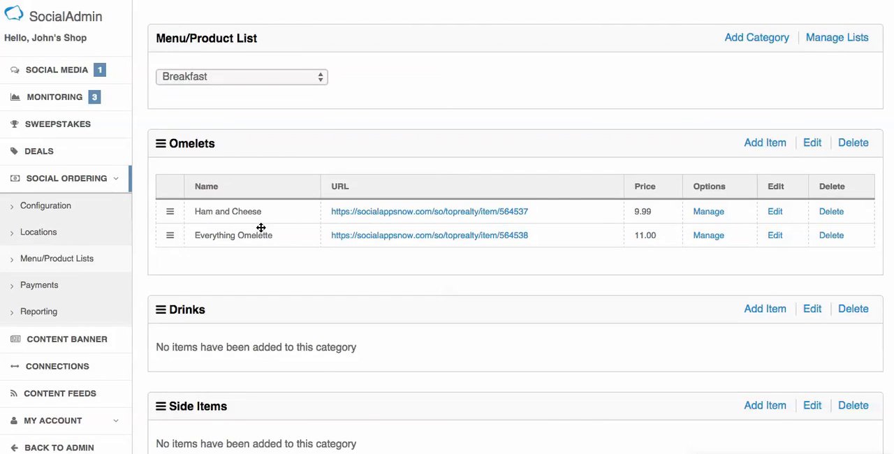
{"action": "scroll", "coordinate": [563, 393], "scroll_direction": "down", "scroll_amount": 2}
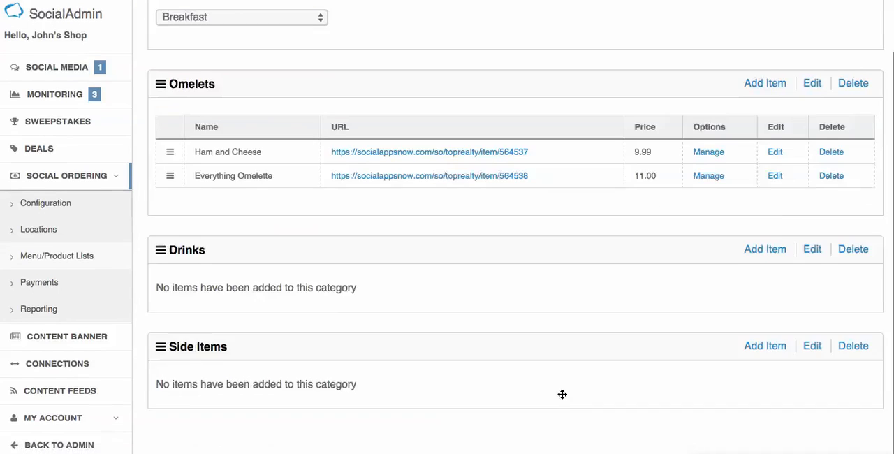
{"action": "scroll", "coordinate": [511, 225], "scroll_direction": "up", "scroll_amount": 2}
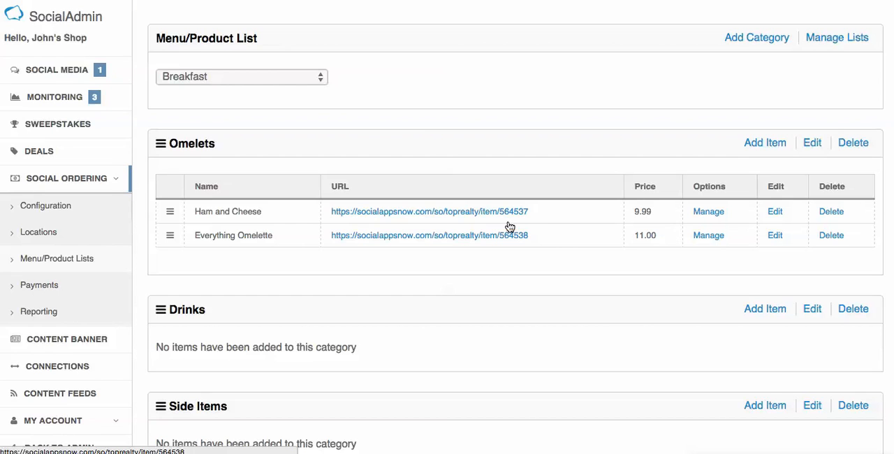
Step: Check which product lists are available and switch the view from Breakfast to the Shoes list
{"action": "left_click", "coordinate": [313, 79]}
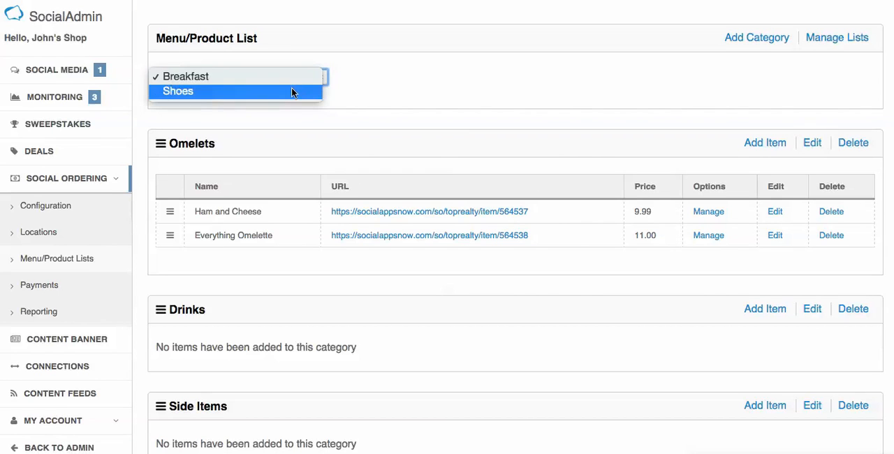
{"action": "left_click", "coordinate": [420, 86]}
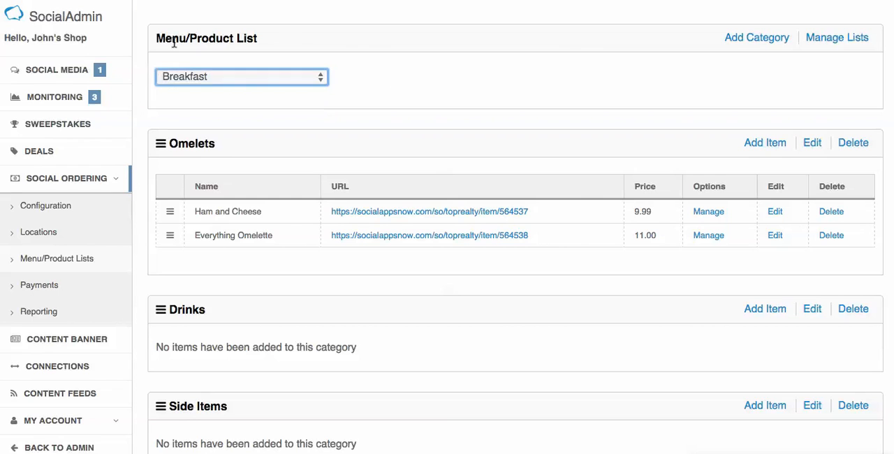
{"action": "left_click", "coordinate": [265, 79]}
{"action": "left_click", "coordinate": [261, 82]}
{"action": "left_click", "coordinate": [319, 76]}
{"action": "left_click", "coordinate": [309, 90]}
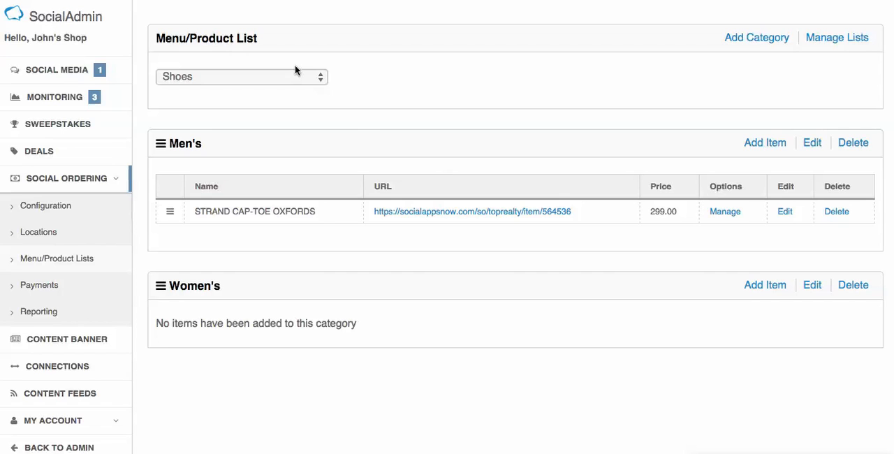
Step: View the storefront page of the Strand Cap-Toe Oxfords in the Men's category
{"action": "left_click", "coordinate": [291, 75]}
{"action": "left_click", "coordinate": [292, 74]}
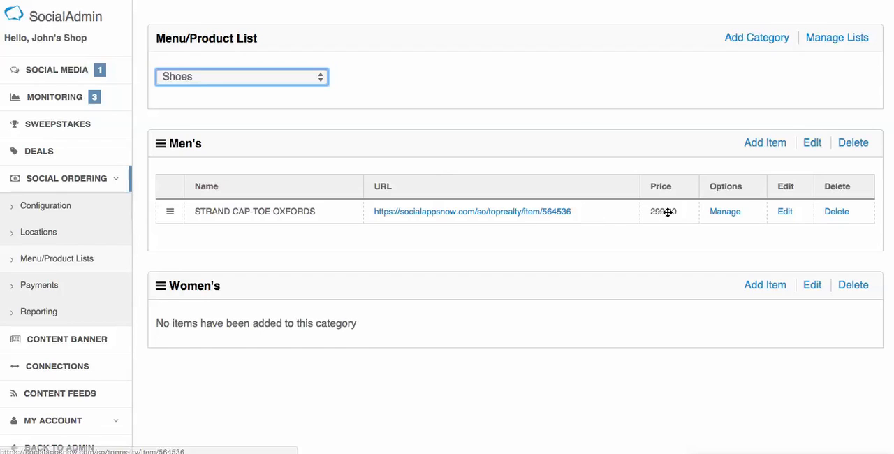
{"action": "left_click", "coordinate": [463, 211]}
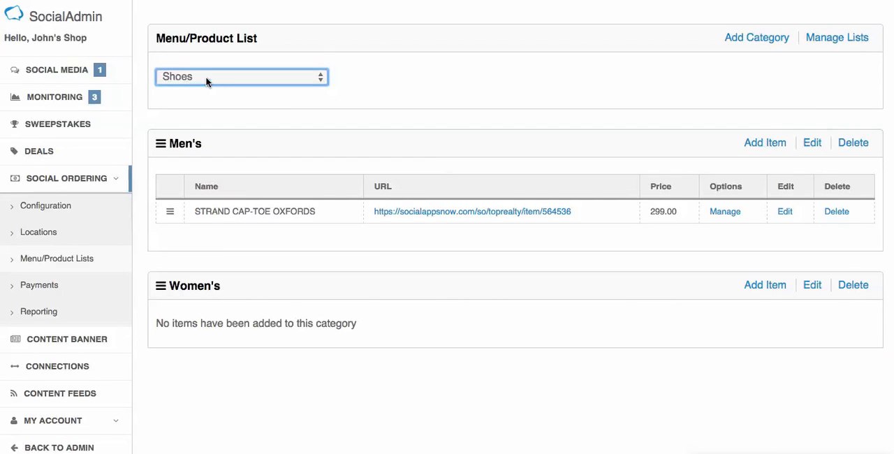
Step: Return to the admin product lists, switch the view to Breakfast and look over the list choices again
{"action": "left_click", "coordinate": [204, 78]}
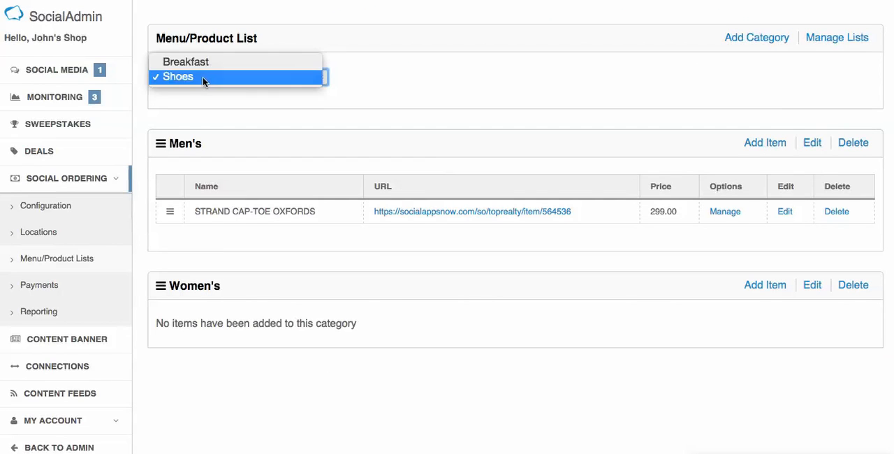
{"action": "left_click", "coordinate": [191, 76]}
{"action": "left_click", "coordinate": [190, 76]}
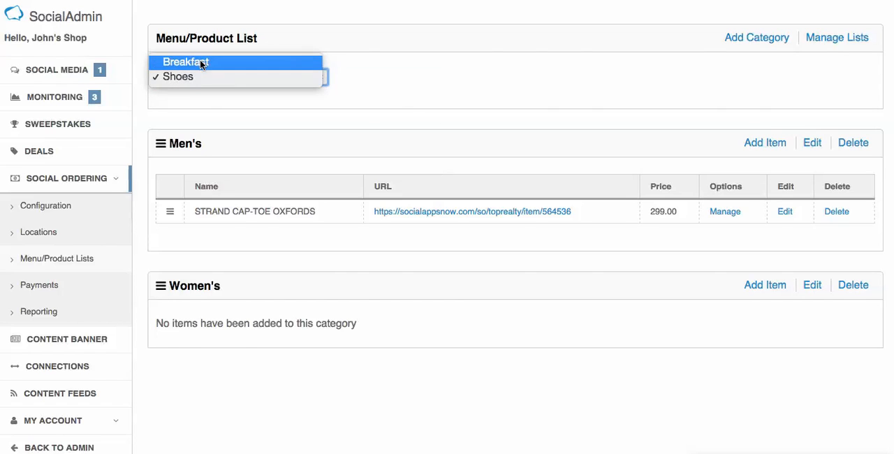
{"action": "left_click", "coordinate": [200, 63]}
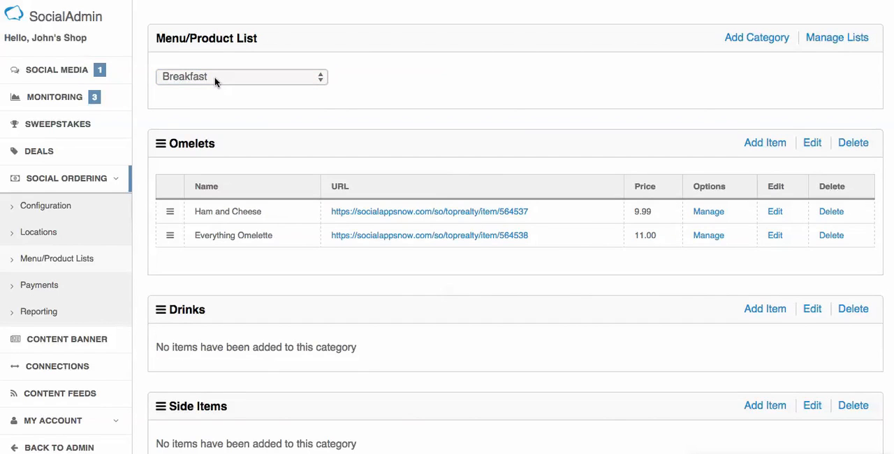
{"action": "left_click", "coordinate": [214, 79]}
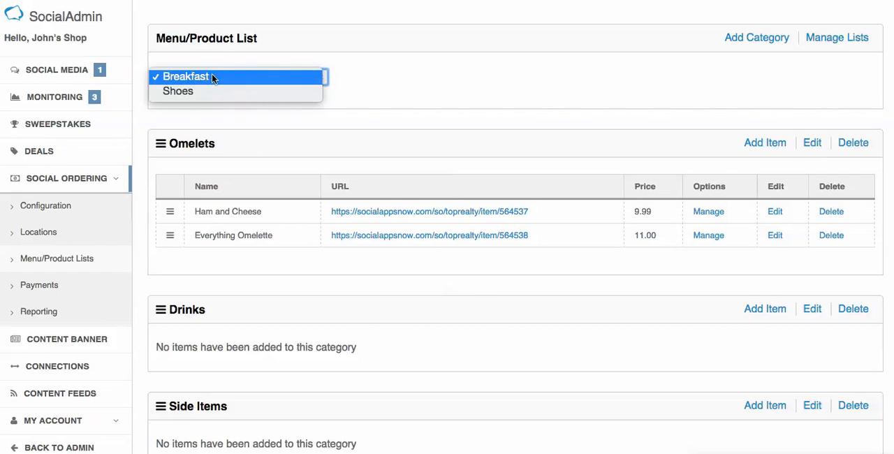
{"action": "left_click", "coordinate": [411, 76]}
{"action": "left_click", "coordinate": [323, 79]}
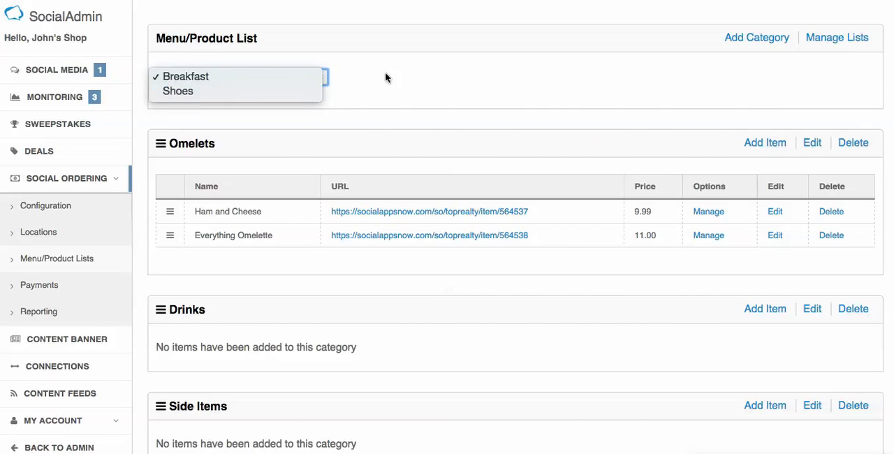
{"action": "left_click", "coordinate": [290, 75]}
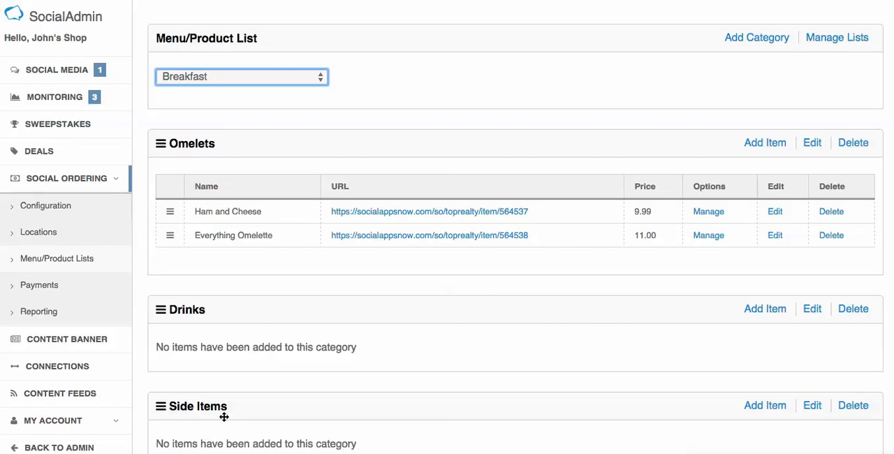
Step: Review the option groups of the Everything Omelette and the Ham and Cheese omelet, returning to the Breakfast list
{"action": "scroll", "coordinate": [377, 224], "scroll_direction": "down", "scroll_amount": 1}
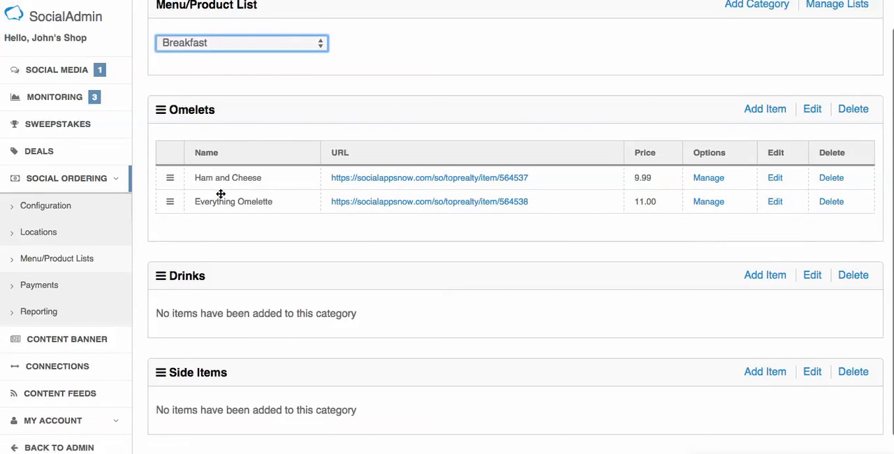
{"action": "left_click", "coordinate": [707, 203]}
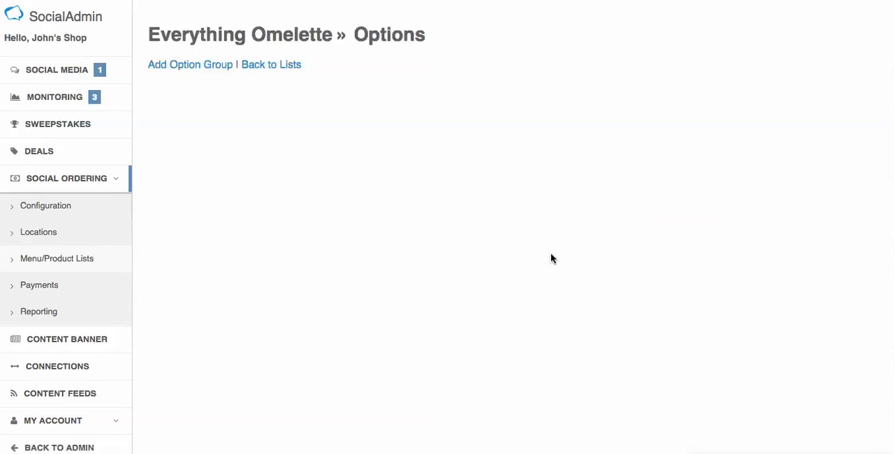
{"action": "key", "text": "alt+Left"}
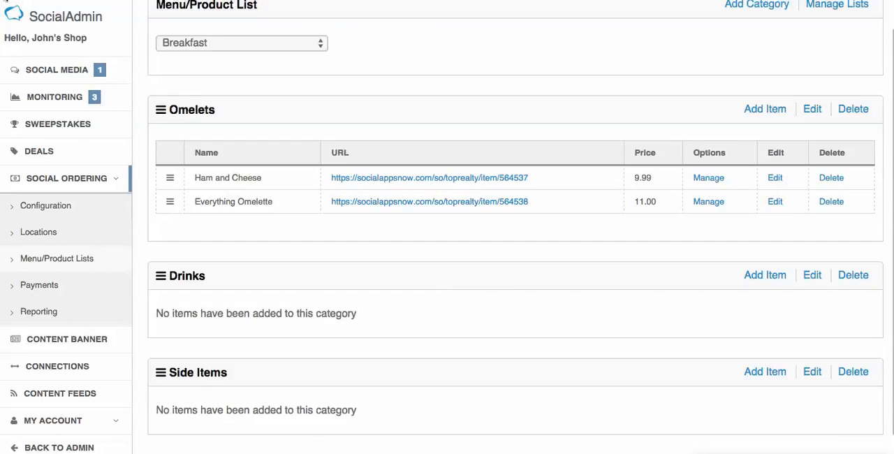
{"action": "left_click", "coordinate": [707, 181]}
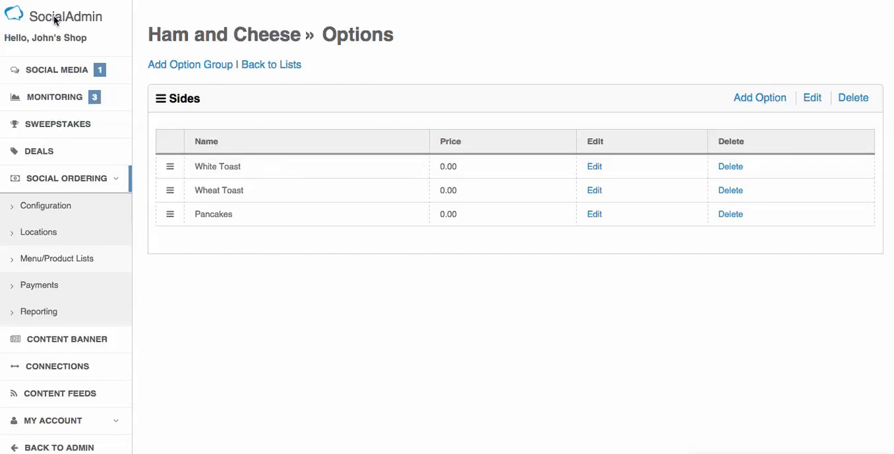
{"action": "key", "text": "alt+Left"}
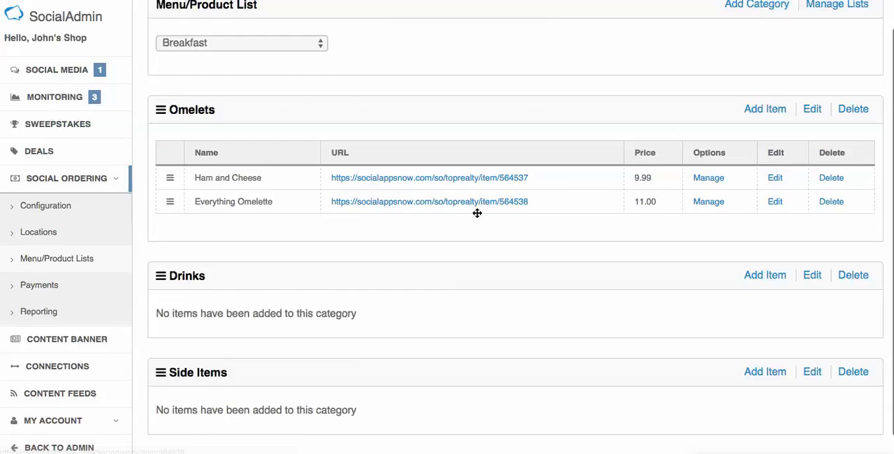
Step: Open the Ham and Cheese storefront page and try out its White Toast and Pancakes side choices
{"action": "left_click", "coordinate": [428, 180]}
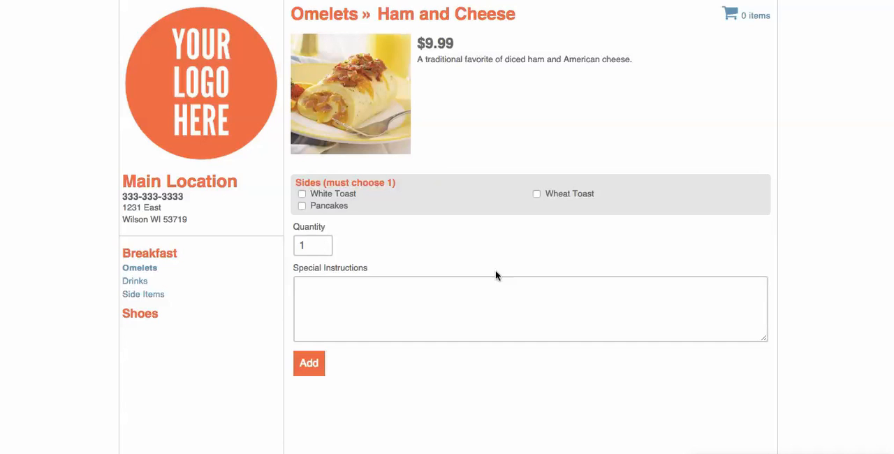
{"action": "left_click", "coordinate": [302, 194]}
{"action": "left_click", "coordinate": [302, 205]}
{"action": "left_click", "coordinate": [301, 207]}
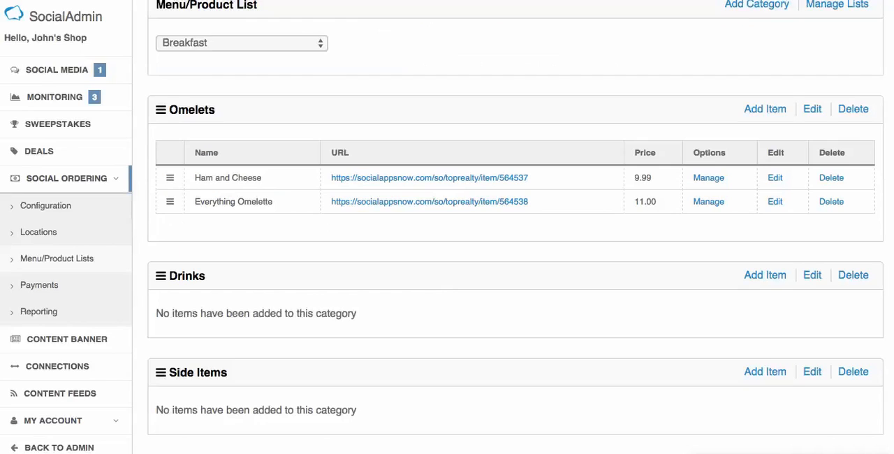
Step: Switch to the Shoes list and try the 8 1/2 size choice on the Strand Cap-Toe Oxfords storefront page
{"action": "left_click", "coordinate": [231, 42]}
{"action": "left_click", "coordinate": [224, 57]}
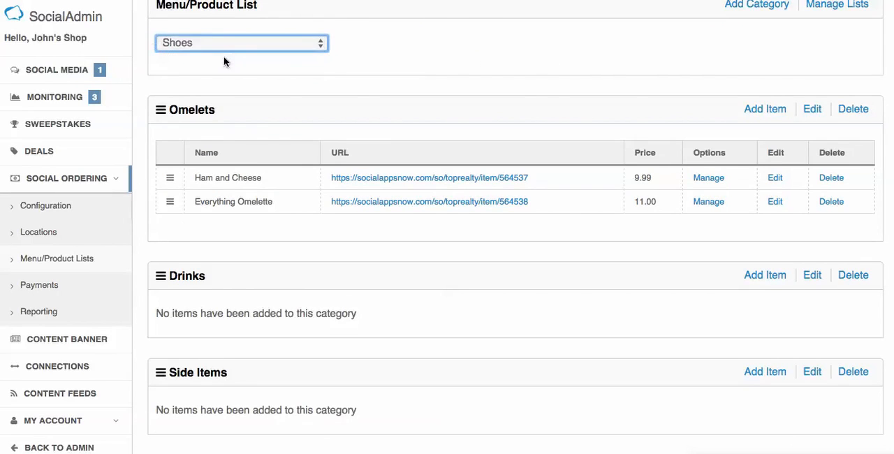
{"action": "left_click", "coordinate": [453, 211]}
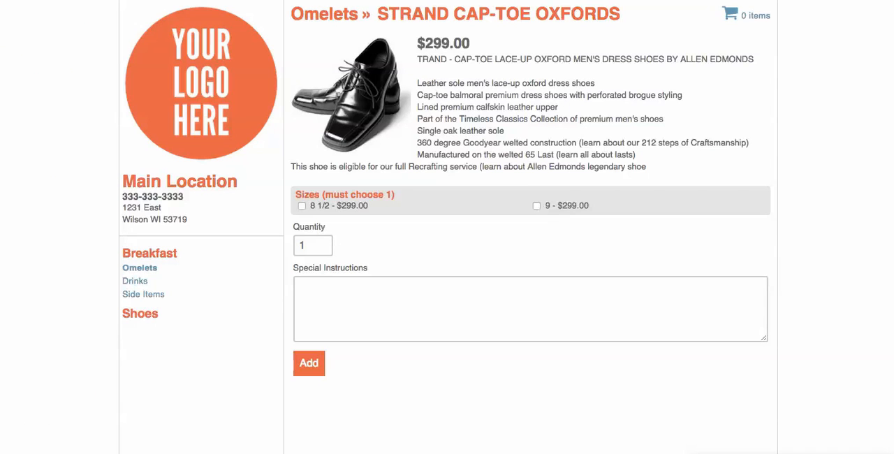
{"action": "left_click", "coordinate": [301, 207]}
{"action": "left_click", "coordinate": [313, 1]}
Step: Inspect the 8 1/2 size option of the Strand Cap-Toe Oxfords without saving, and return to the product lists
{"action": "left_click", "coordinate": [725, 211]}
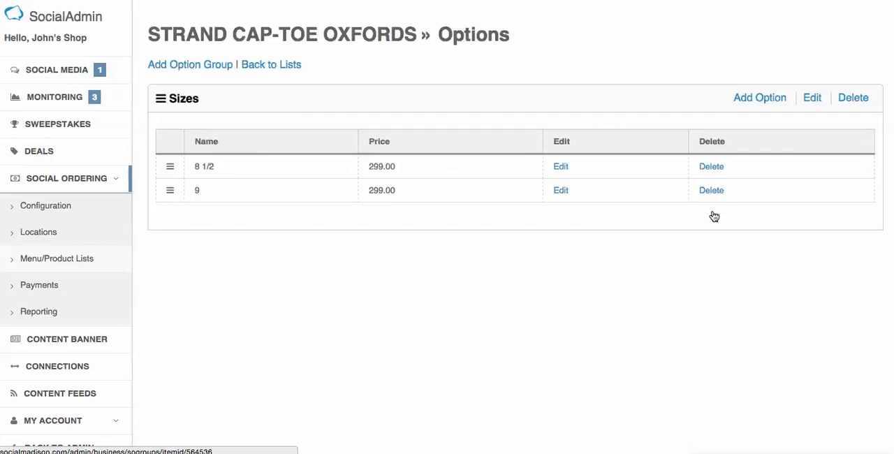
{"action": "left_click", "coordinate": [563, 168]}
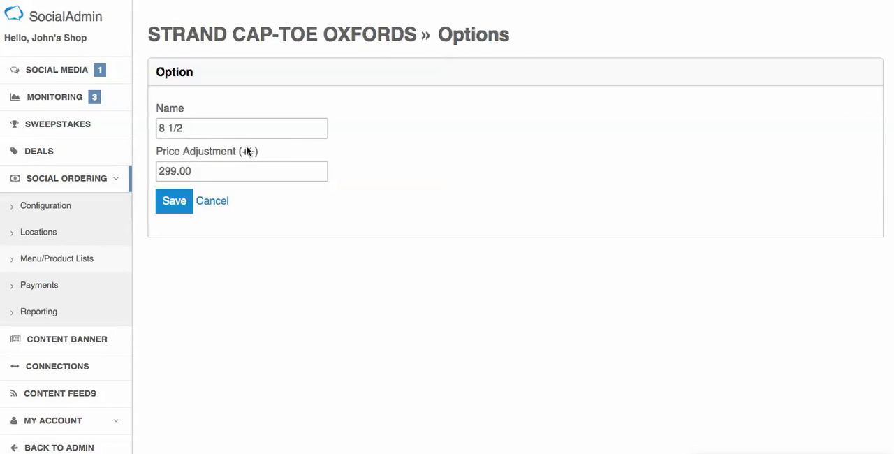
{"action": "left_click", "coordinate": [218, 203]}
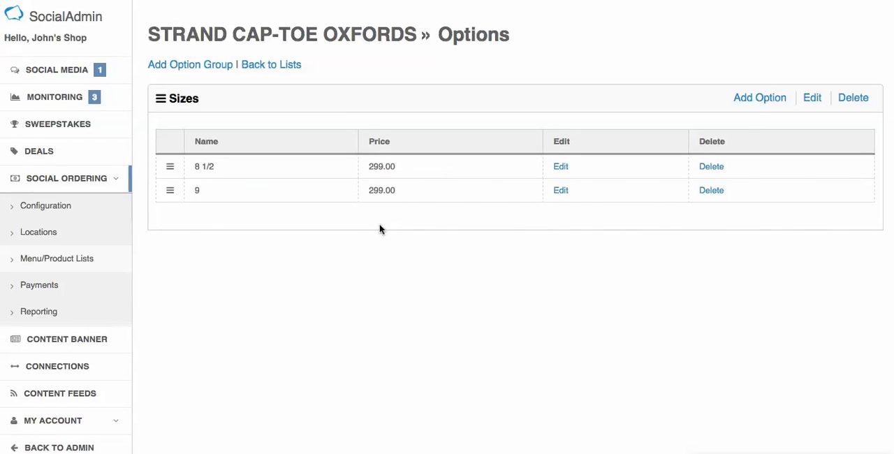
{"action": "left_click", "coordinate": [23, 262]}
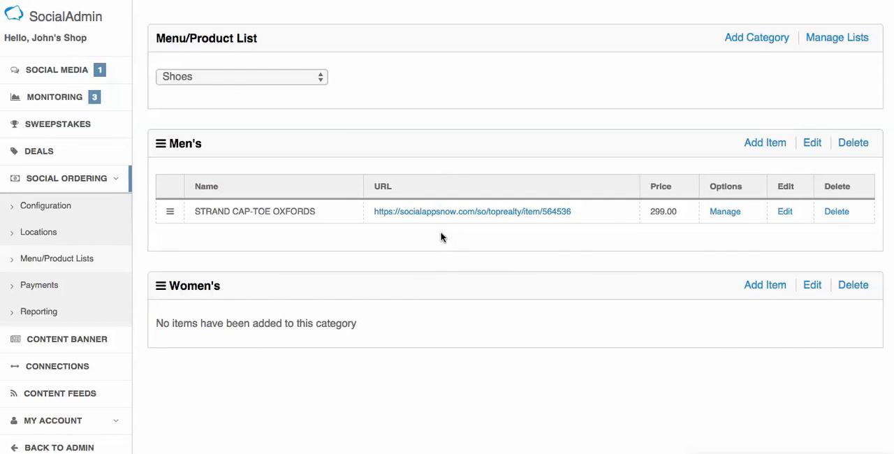
Step: Connect a Stripe account in the Social Ordering payment settings, and disconnect it again
{"action": "left_click", "coordinate": [54, 287]}
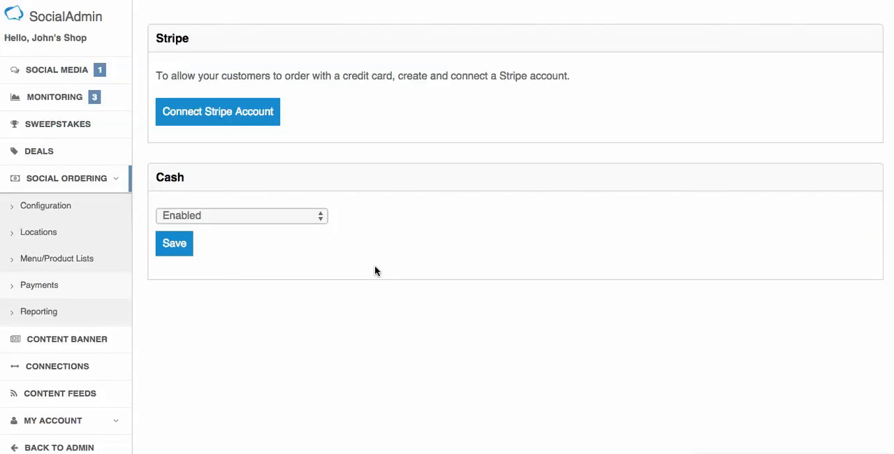
{"action": "left_click", "coordinate": [196, 110]}
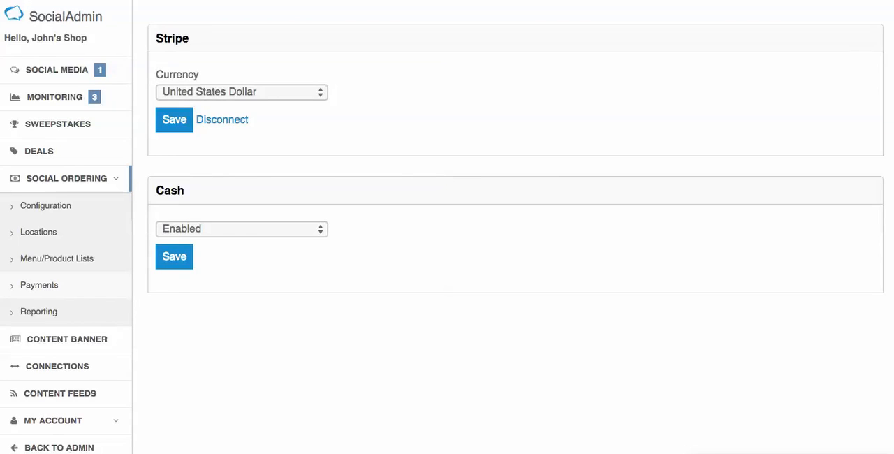
{"action": "left_click", "coordinate": [230, 124]}
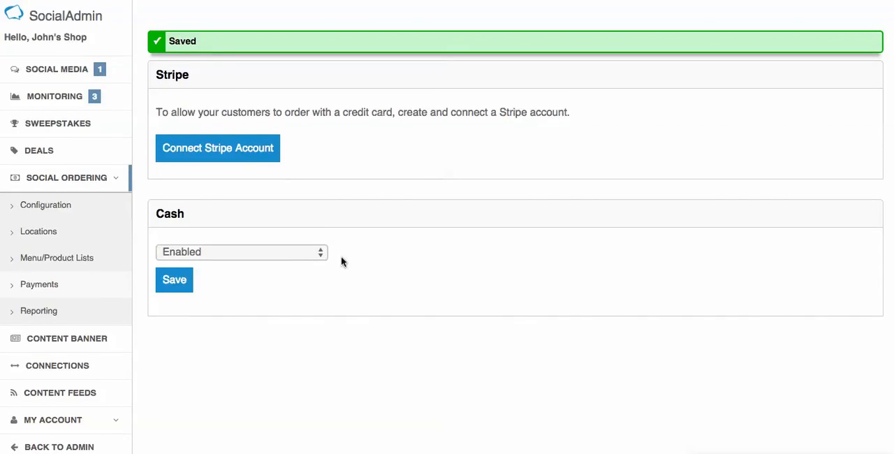
Step: Try the other choice for cash payments and set it back to Enabled without saving
{"action": "left_click", "coordinate": [252, 257]}
{"action": "left_click", "coordinate": [306, 258]}
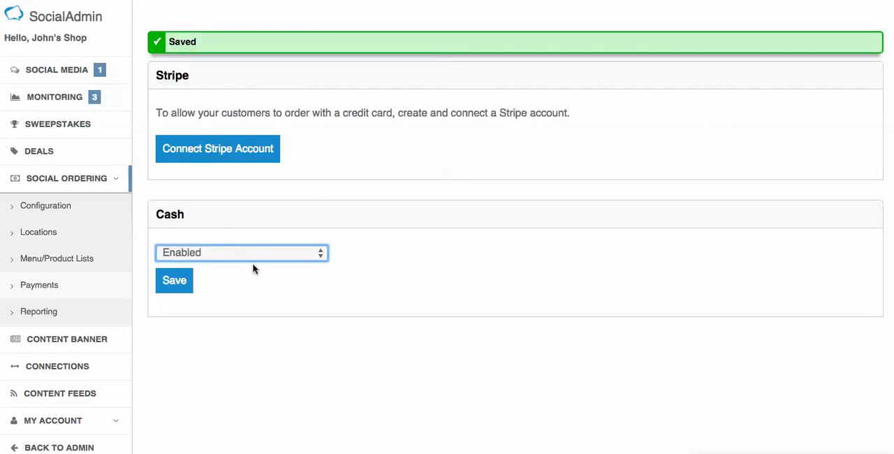
{"action": "left_click", "coordinate": [216, 254]}
{"action": "left_click", "coordinate": [212, 267]}
{"action": "left_click", "coordinate": [300, 253]}
{"action": "left_click", "coordinate": [265, 240]}
Step: Look over the order reporting page, and revisit the store configuration and the Shoes product list
{"action": "left_click", "coordinate": [42, 313]}
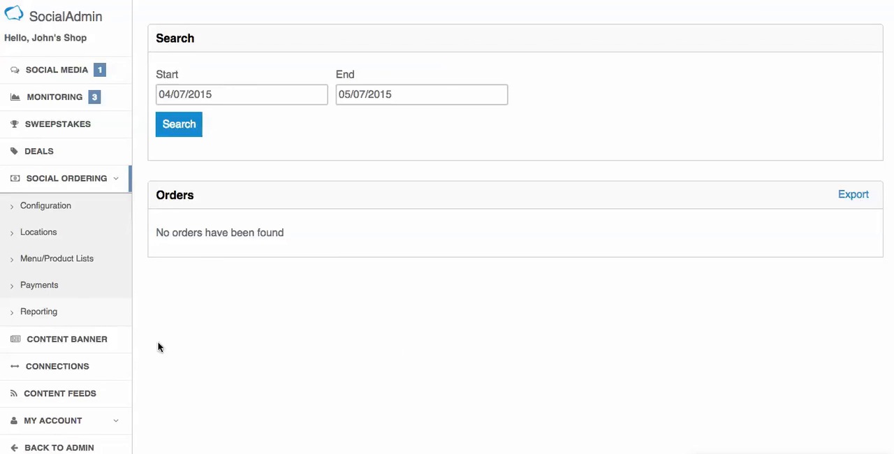
{"action": "left_click", "coordinate": [72, 211]}
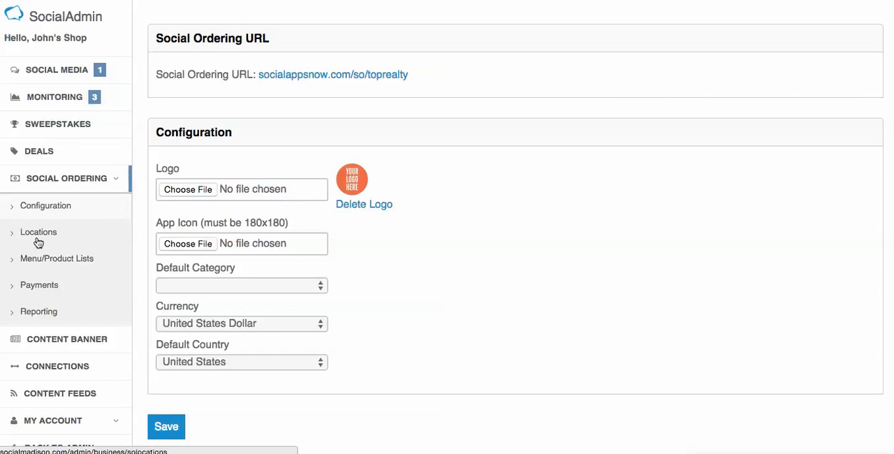
{"action": "left_click", "coordinate": [50, 268]}
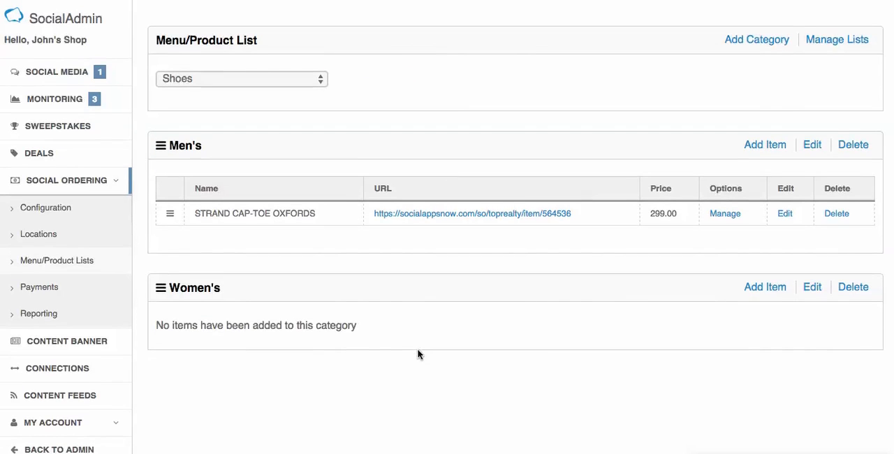
{"action": "scroll", "coordinate": [408, 350], "scroll_direction": "down", "scroll_amount": 1}
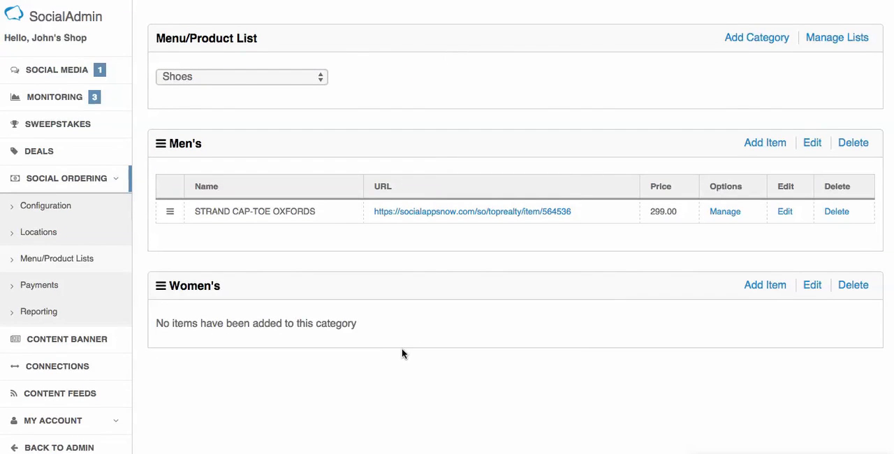